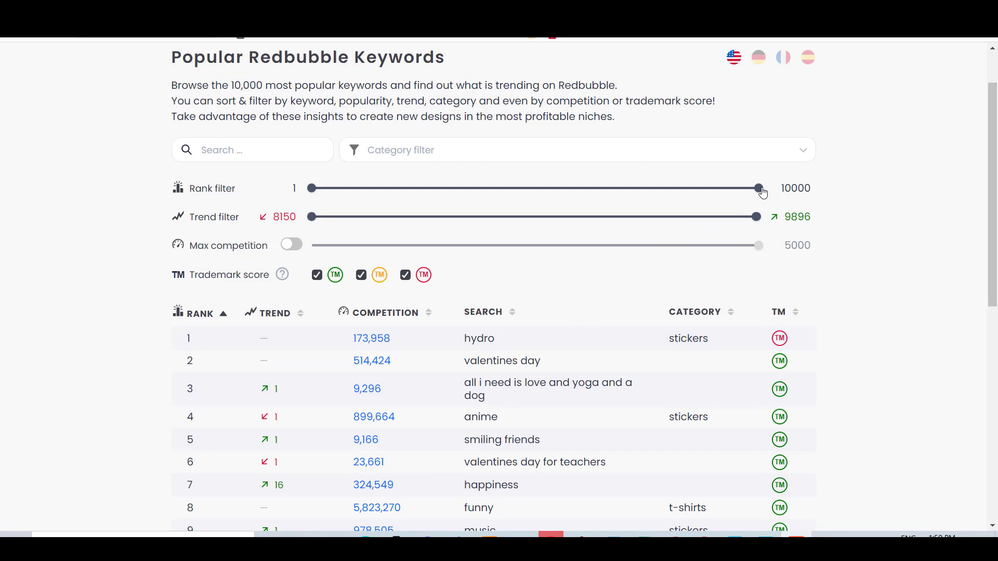
Step: Lower the Rank filter's upper handle so the rank range reads 170 to 3227
drag(759, 193, 387, 200)
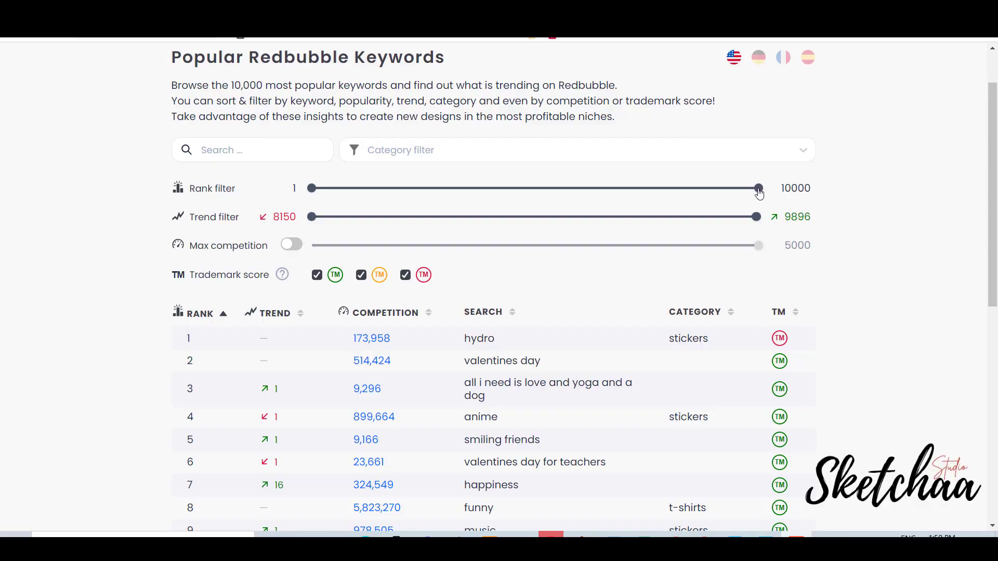
mouse_move(759, 192)
mouse_down()
mouse_move(397, 196)
mouse_move(327, 263)
mouse_move(410, 257)
mouse_move(458, 266)
mouse_up()
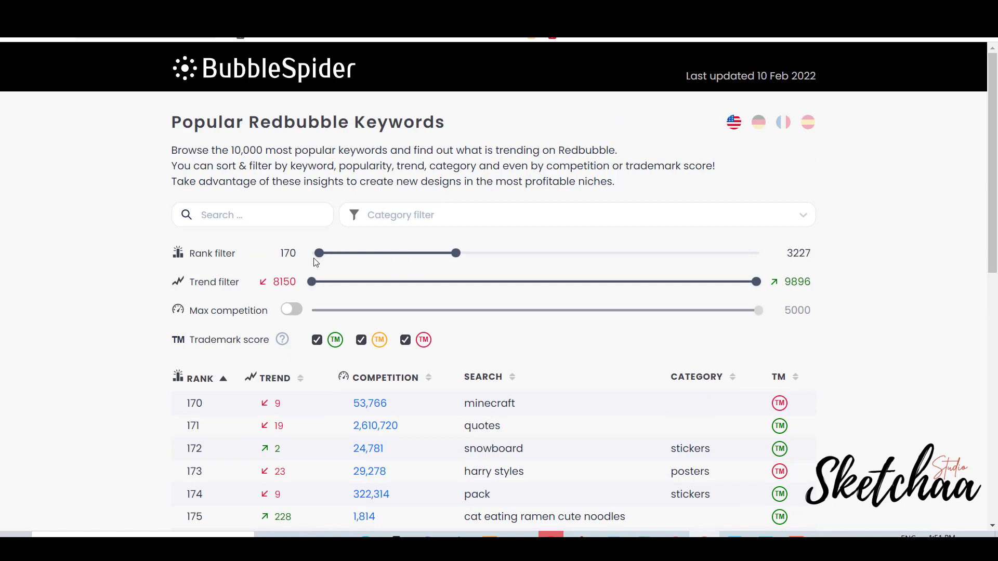
Step: Reset the Rank filter's minimum back to 1, giving ranks 1–3227
drag(316, 262, 341, 259)
scroll(426, 332, down, 1)
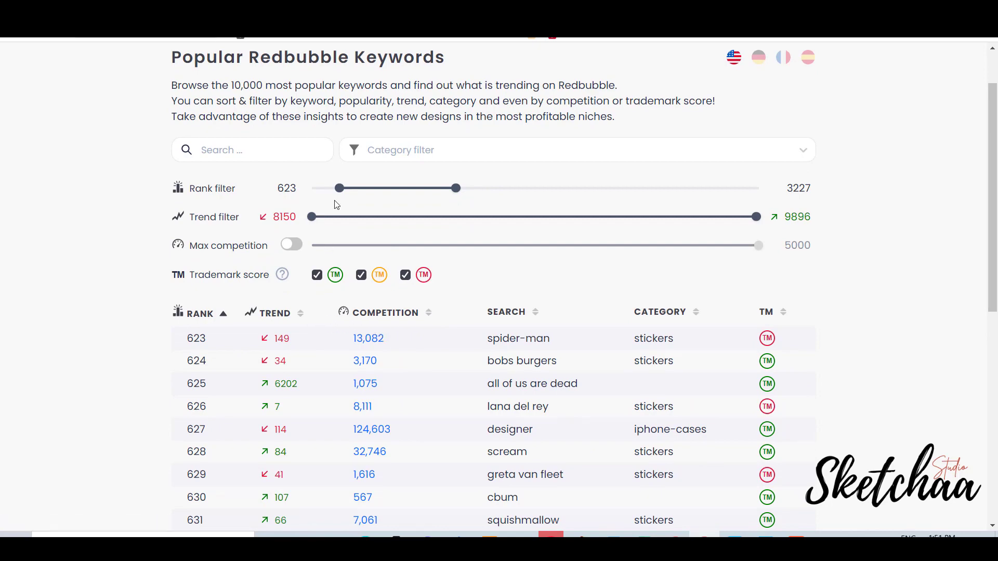
drag(336, 195, 312, 198)
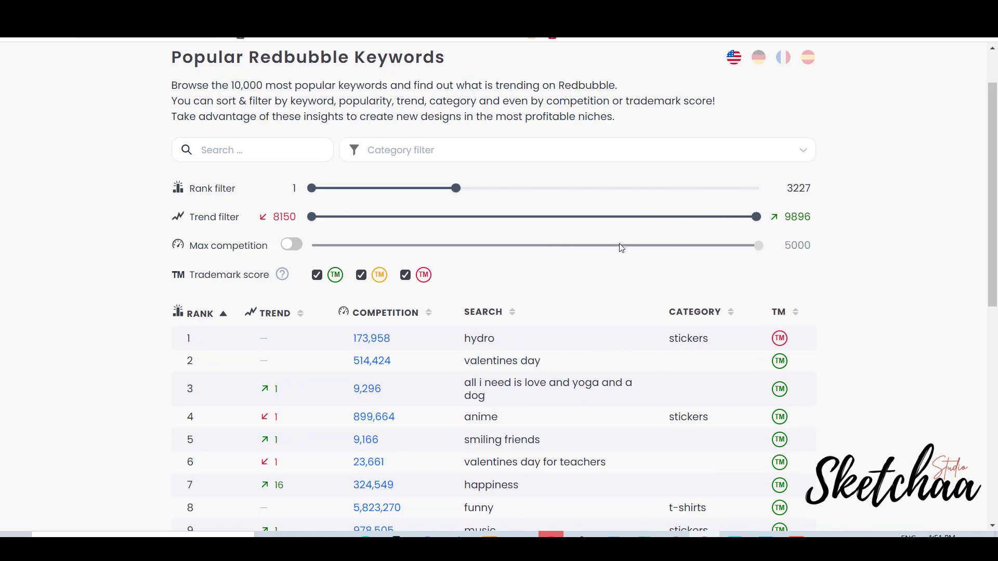
Step: Raise the Trend filter's minimum to a green 1 so only rising keywords remain
scroll(468, 291, down, 2)
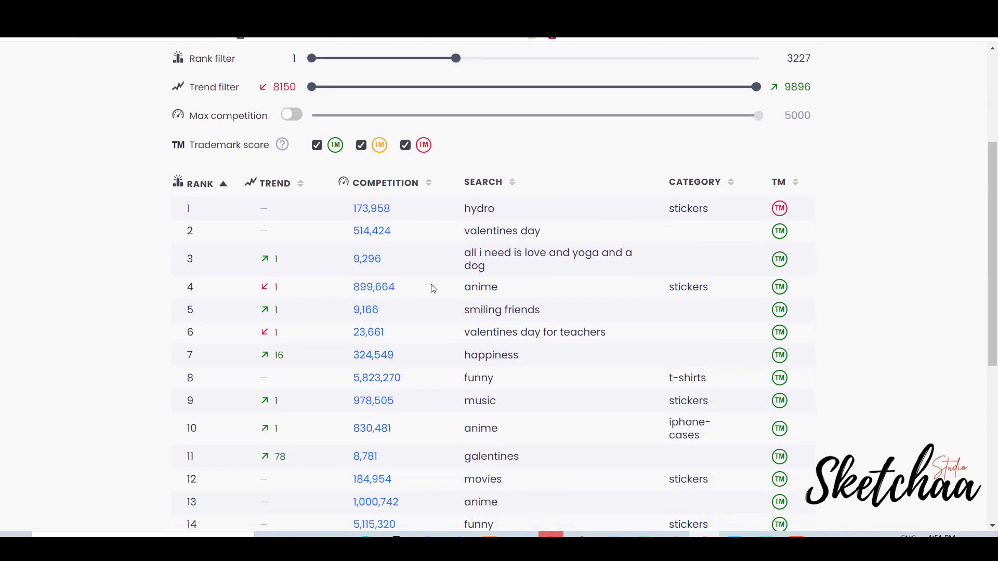
scroll(363, 286, up, 4)
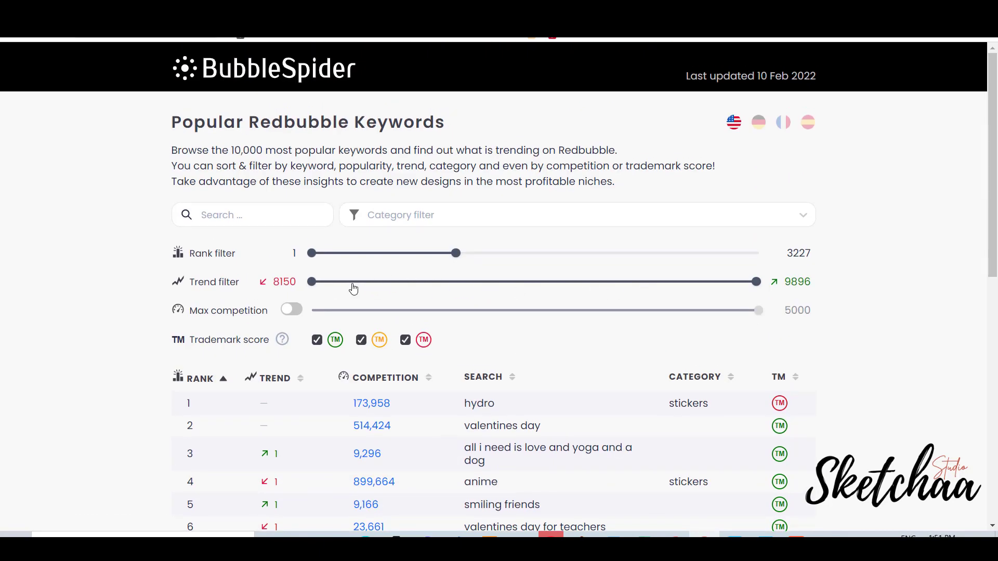
drag(318, 288, 513, 289)
scroll(428, 310, down, 1)
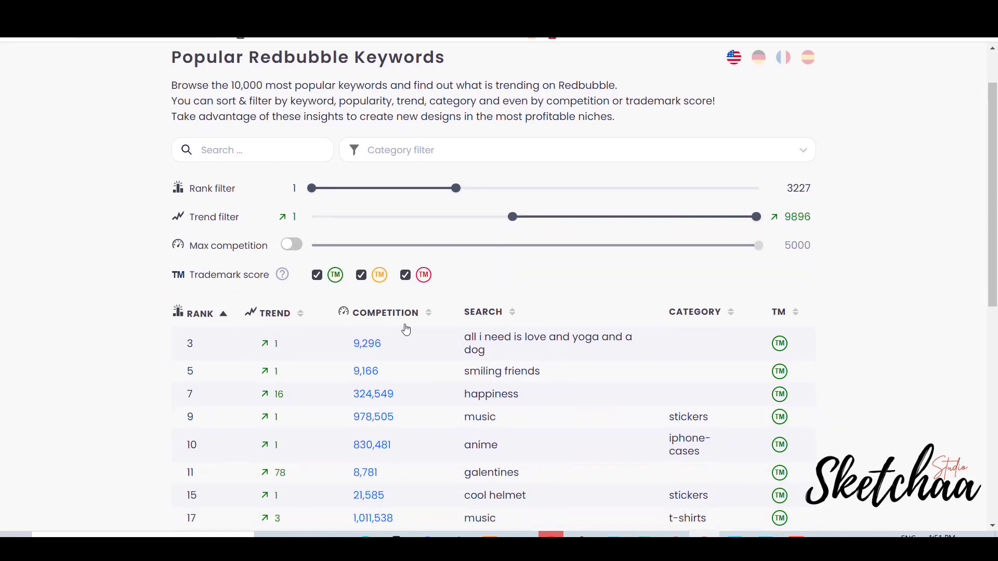
Step: Enable the Max competition limit and set its slider to 997
click(299, 251)
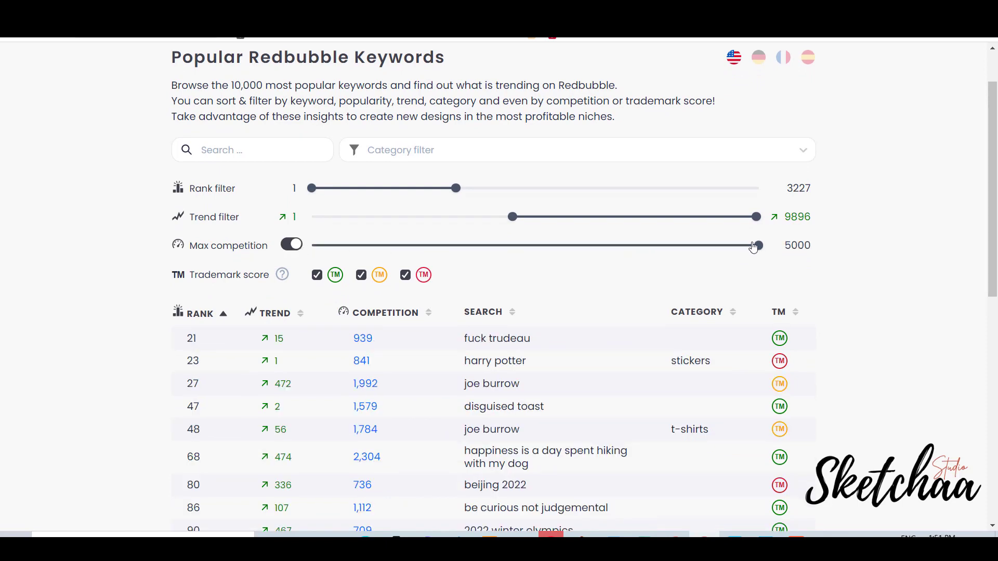
drag(758, 251, 401, 259)
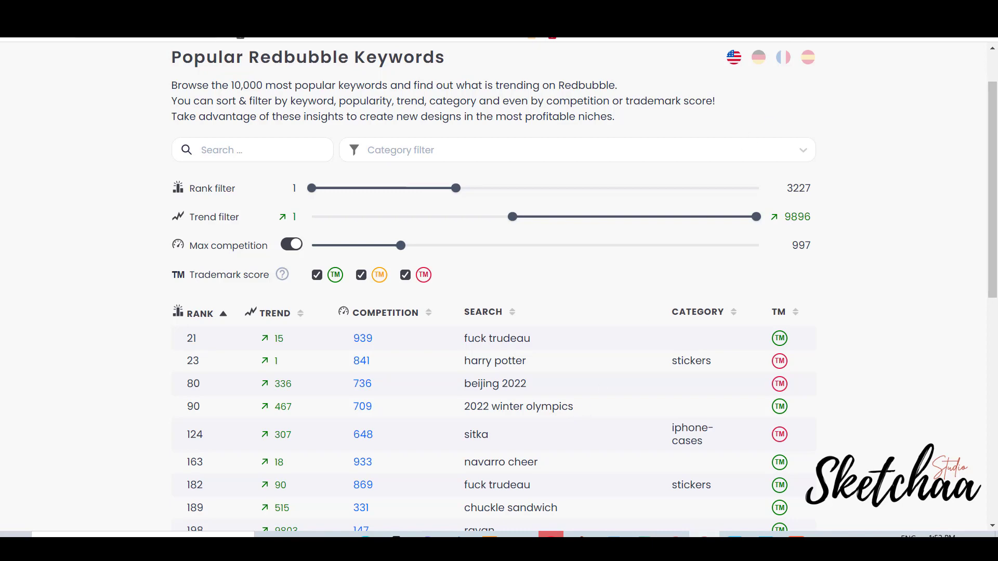
scroll(606, 290, down, 3)
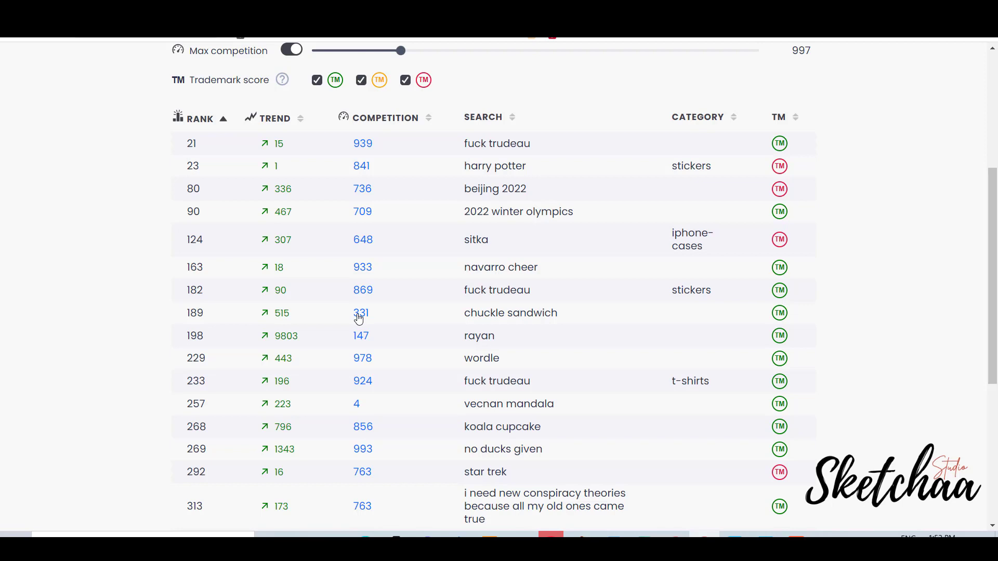
Step: Copy 'chuckle sandwich' from the Search column into Redbubble's search box
drag(558, 314, 465, 319)
key(ctrl+c)
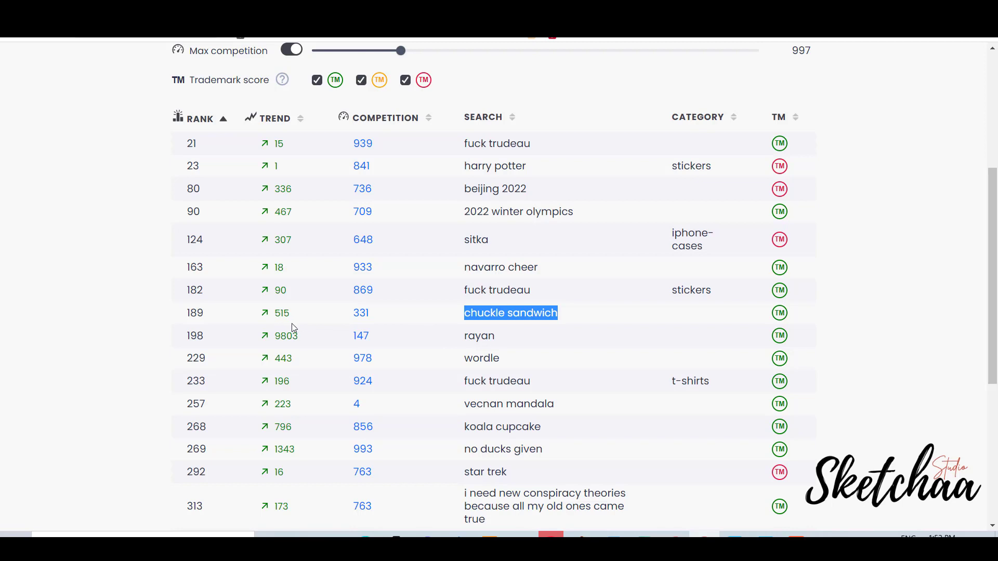
right_click(483, 312)
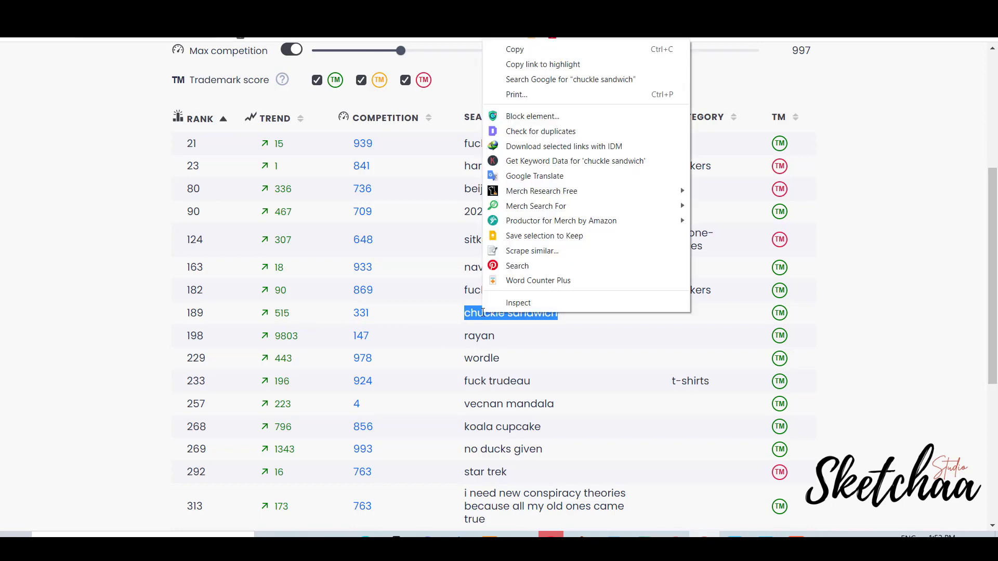
click(652, 48)
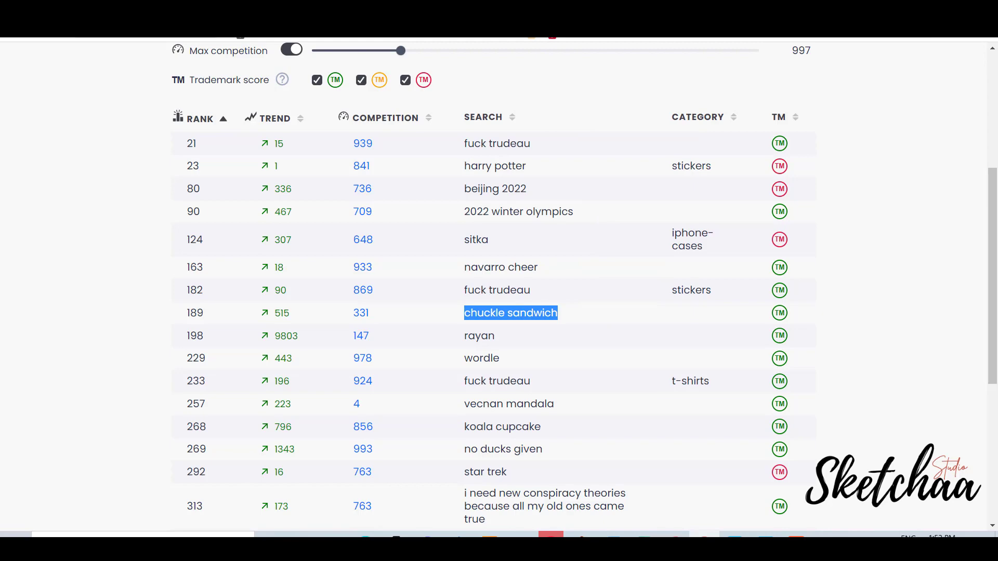
key(ctrl+Tab)
key(ctrl+v)
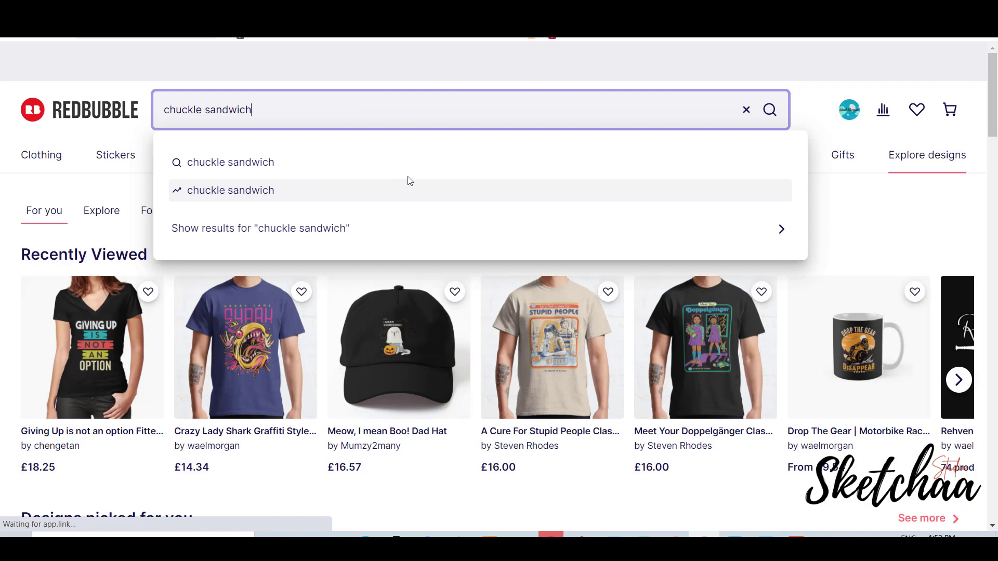
Step: Run the chuckle sandwich search, browse its sticker and T-shirt results, then return to BubbleSpider
click(410, 190)
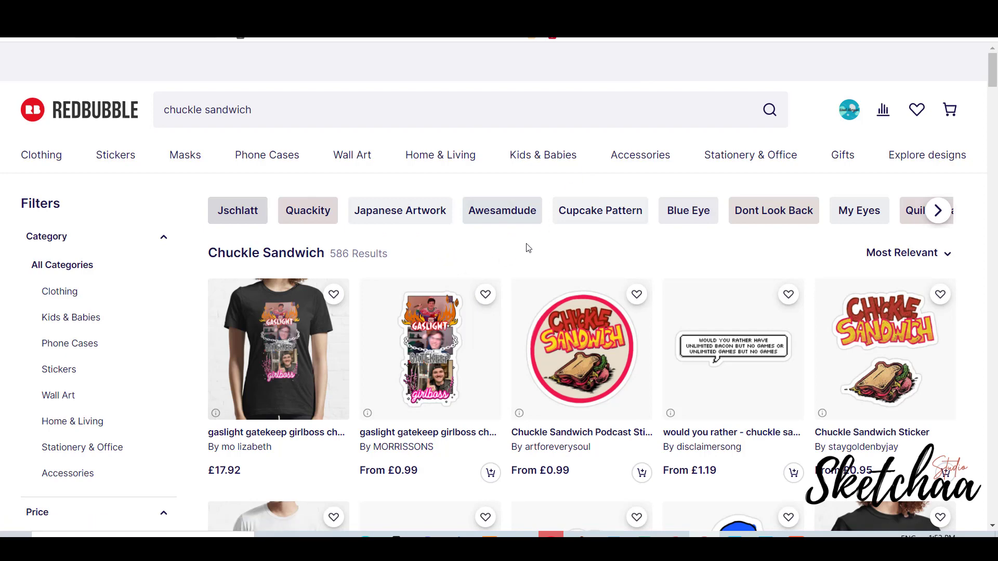
scroll(525, 245, down, 1)
scroll(553, 201, down, 2)
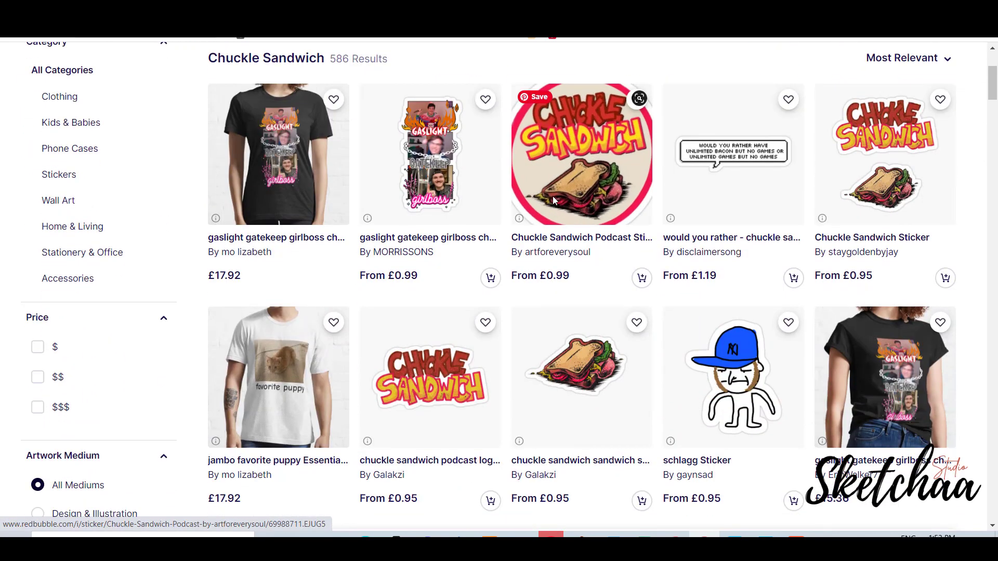
scroll(749, 136, down, 4)
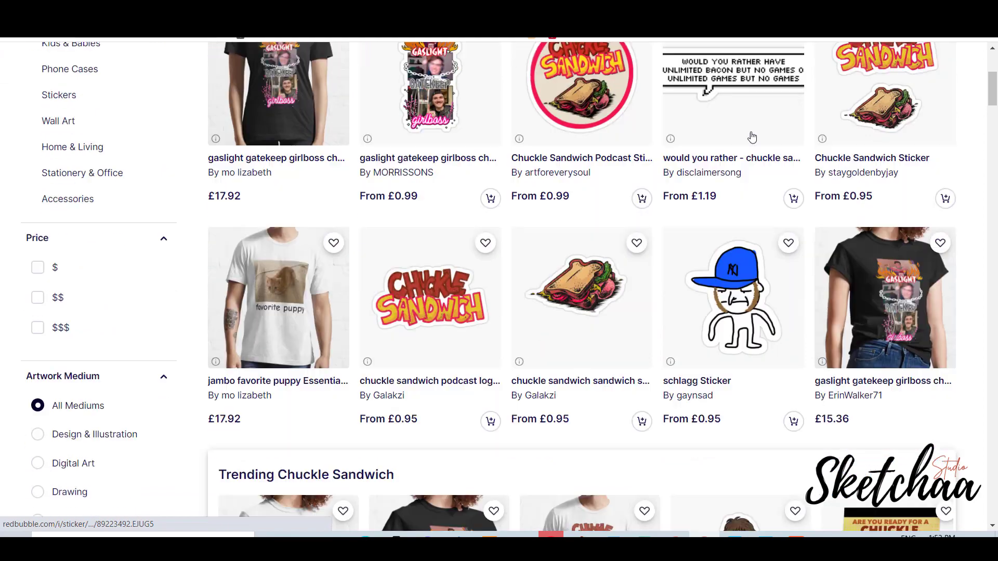
scroll(742, 137, down, 2)
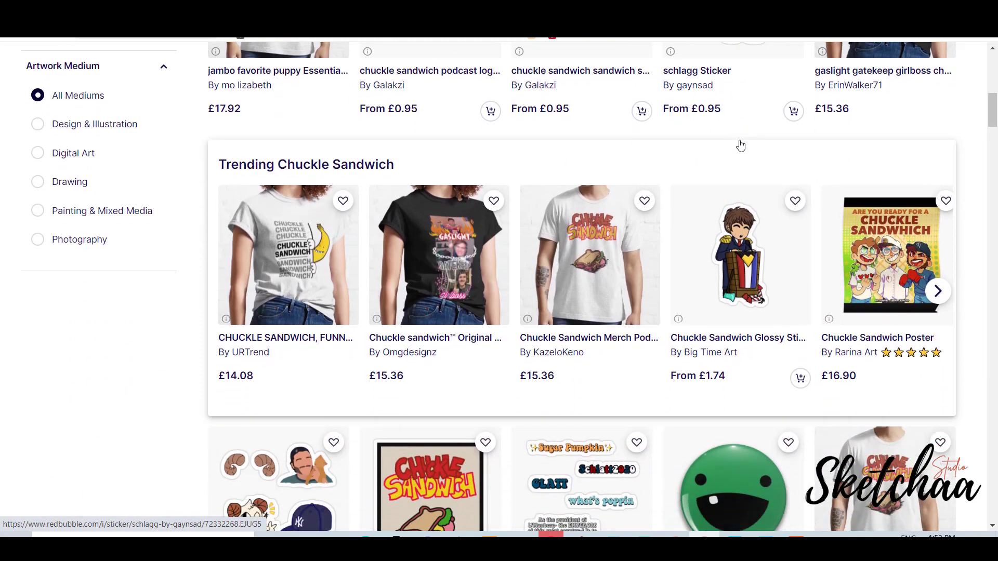
scroll(741, 146, down, 1)
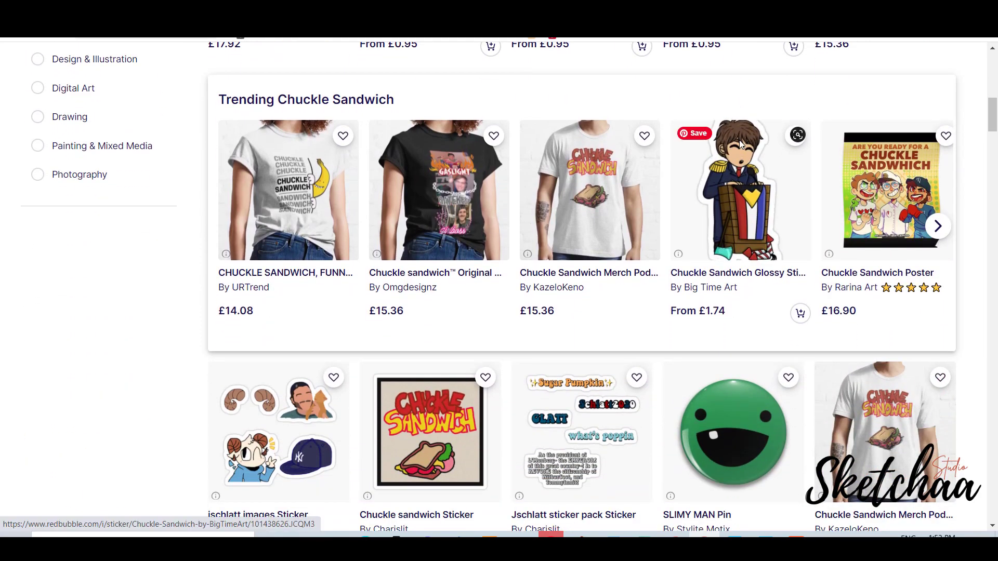
scroll(740, 146, down, 1)
scroll(741, 146, down, 5)
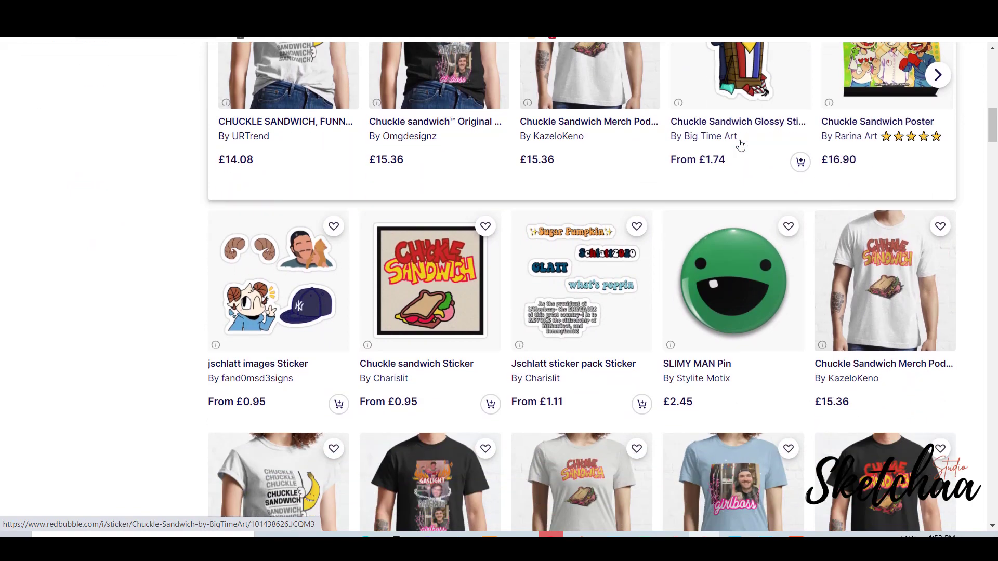
scroll(738, 146, down, 1)
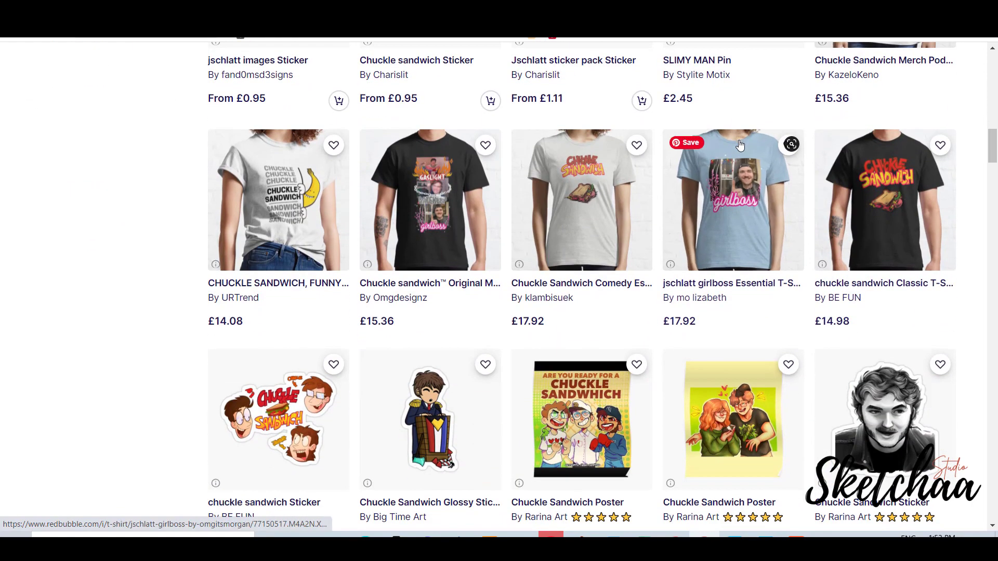
scroll(696, 162, down, 3)
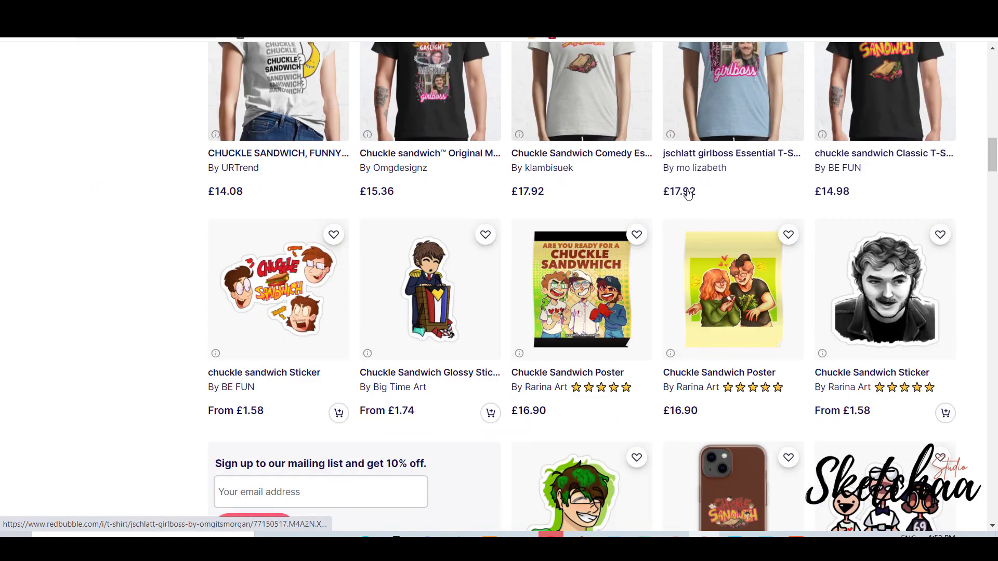
scroll(688, 194, up, 15)
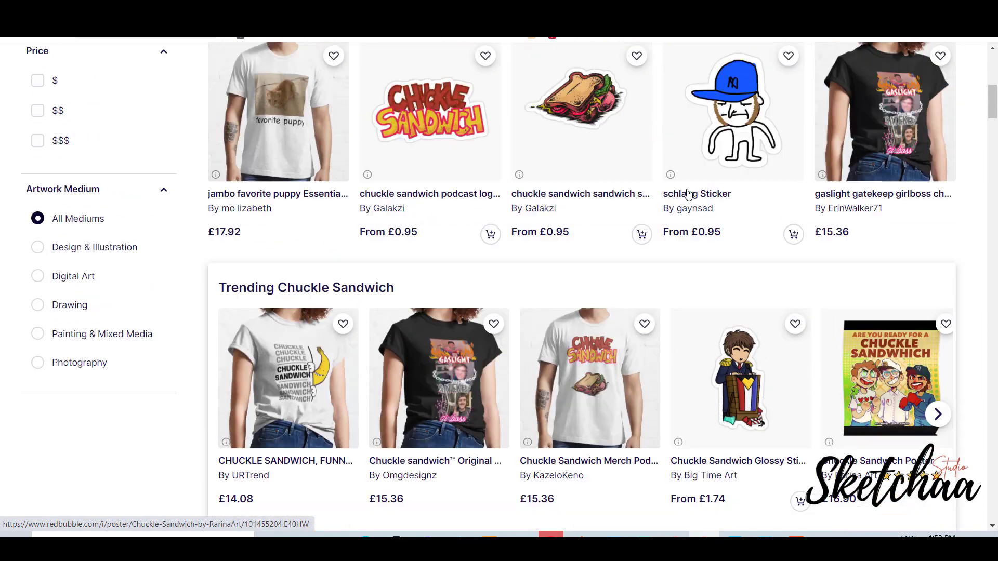
key(ctrl+w)
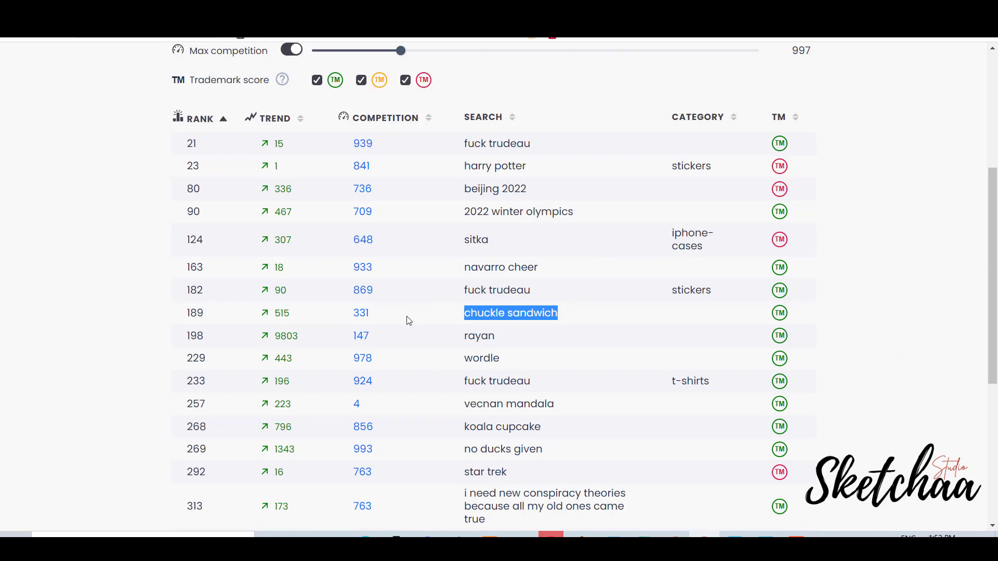
Step: Copy 'baker miller pink' from the keyword table and switch back to Redbubble
scroll(408, 320, down, 1)
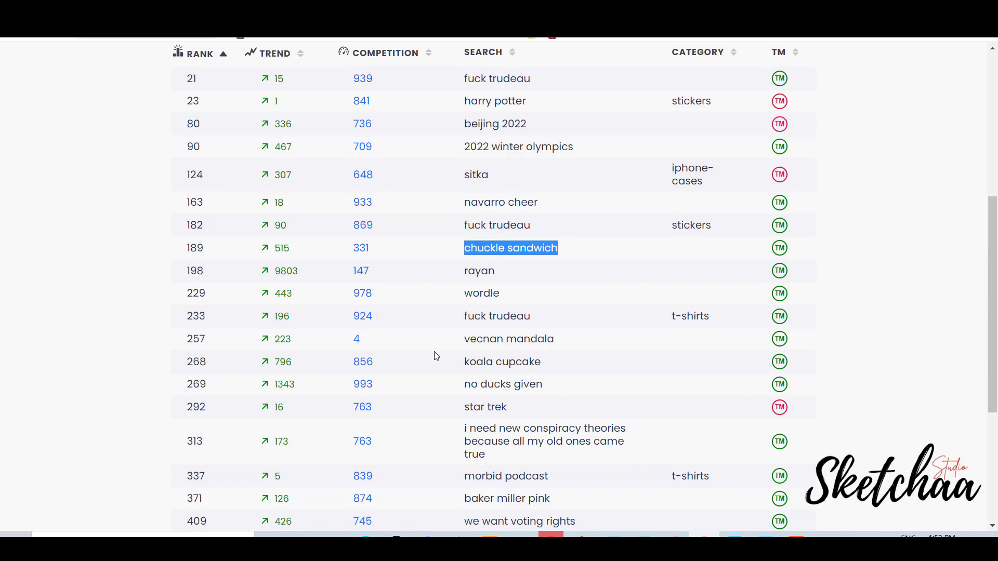
scroll(435, 351, down, 2)
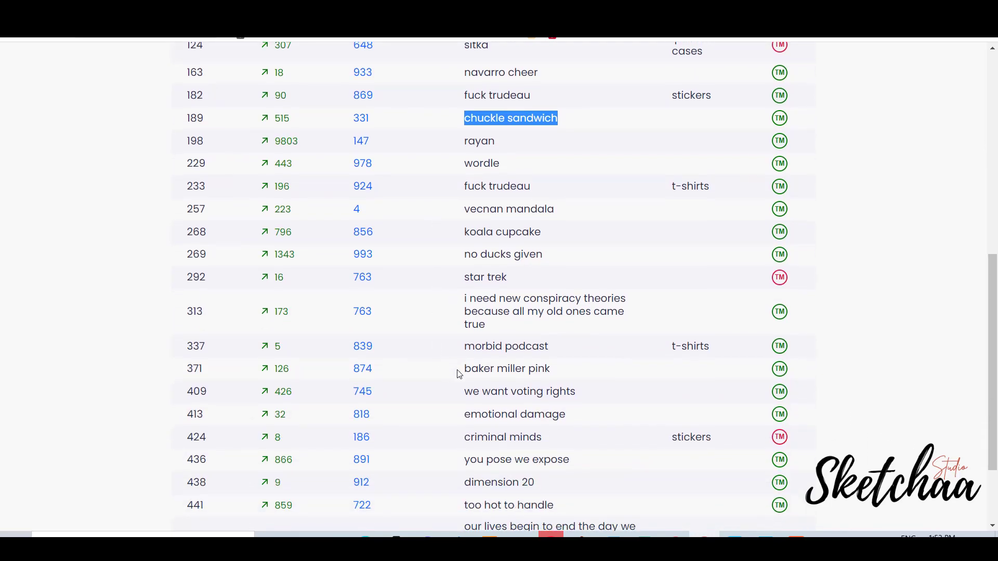
drag(550, 368, 468, 366)
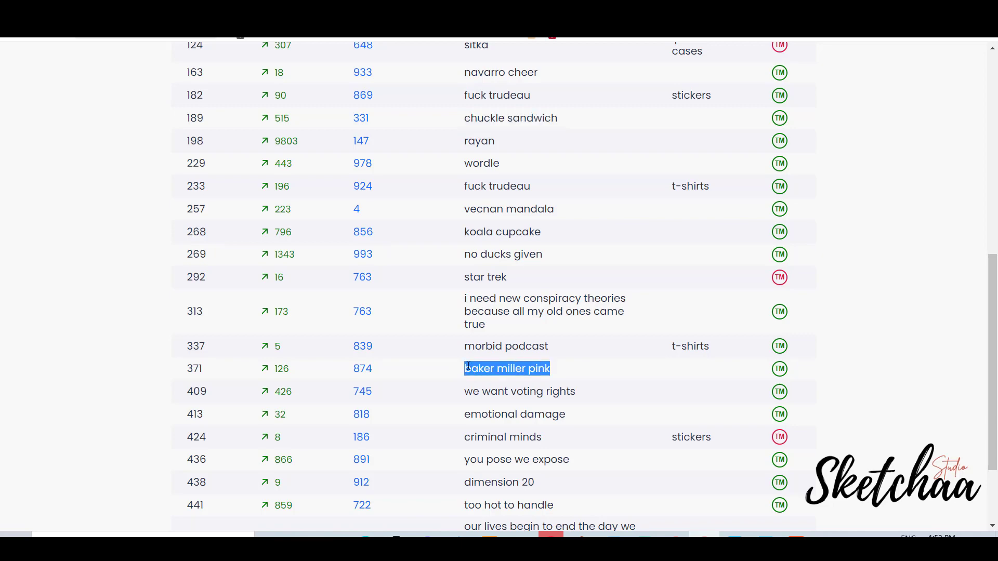
right_click(480, 366)
click(519, 104)
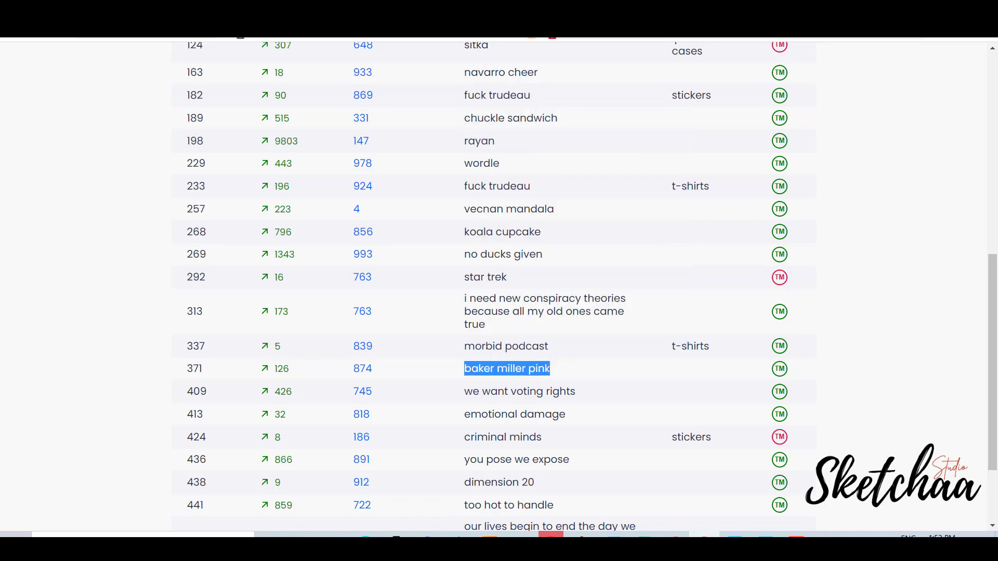
key(ctrl+Tab)
Step: Replace the Redbubble search with 'baker miller pink' and run it
click(156, 111)
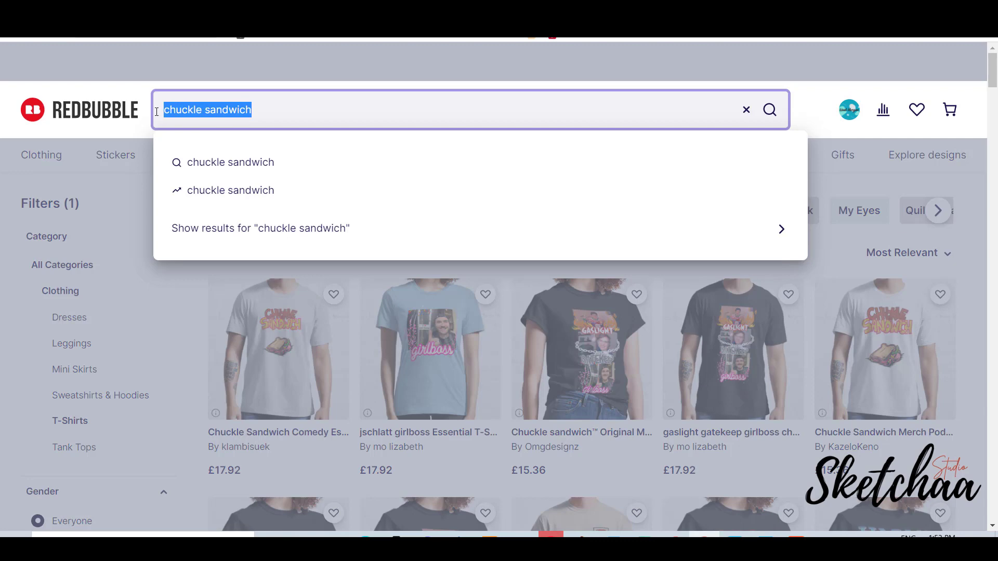
key(ctrl+v)
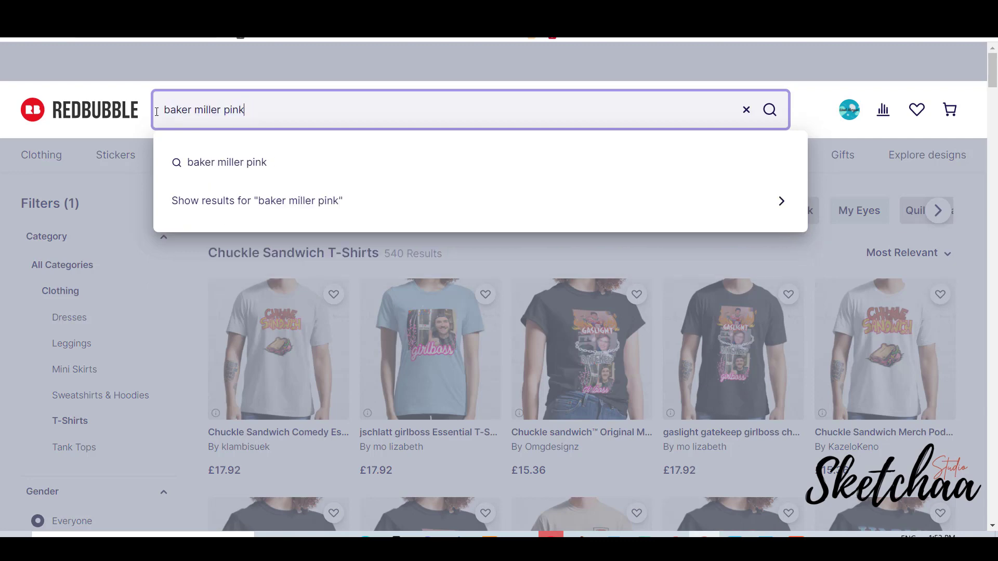
click(664, 171)
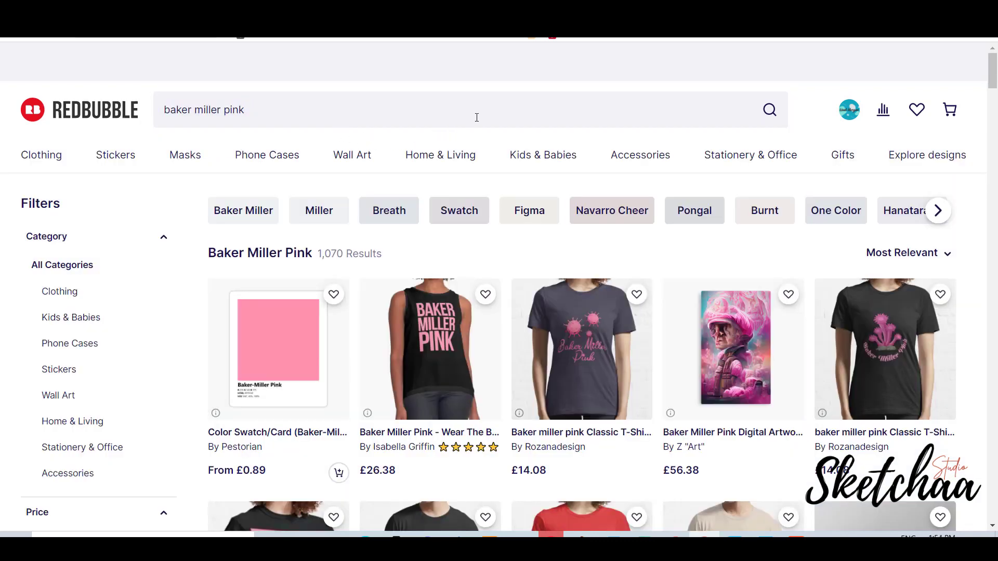
Step: Scroll through the 1,070 baker miller pink results, then return to BubbleSpider
scroll(469, 266, down, 4)
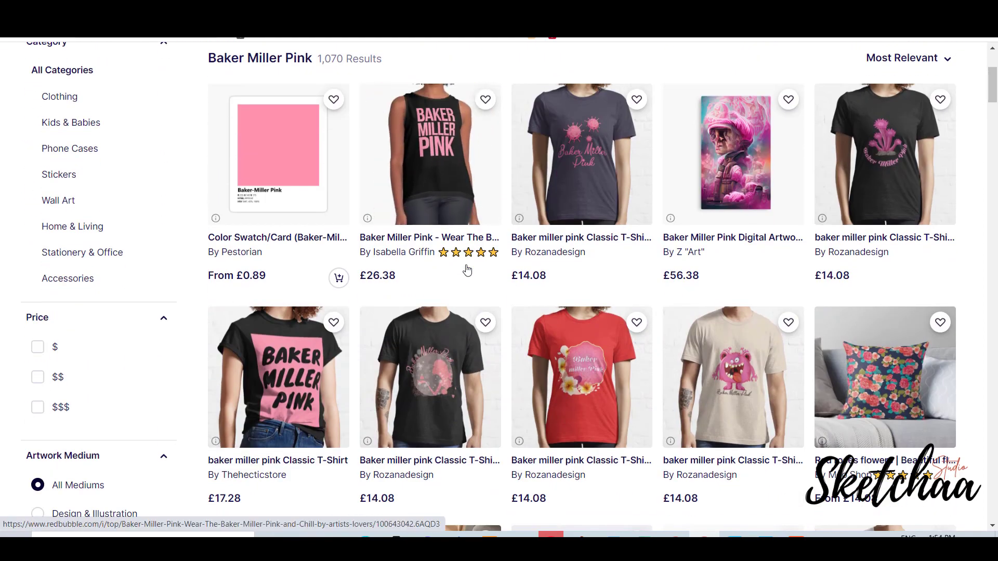
scroll(467, 269, down, 7)
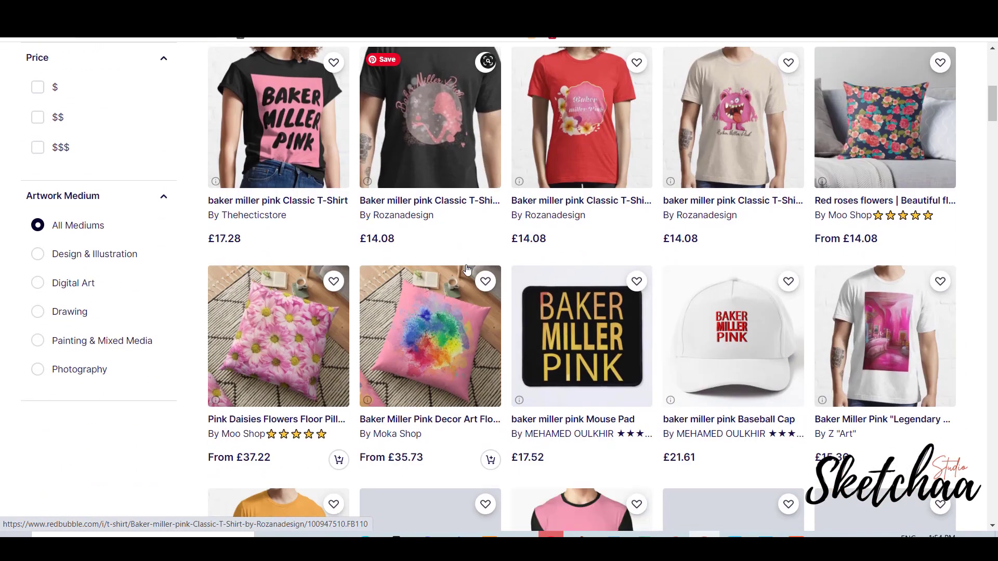
scroll(466, 265, down, 4)
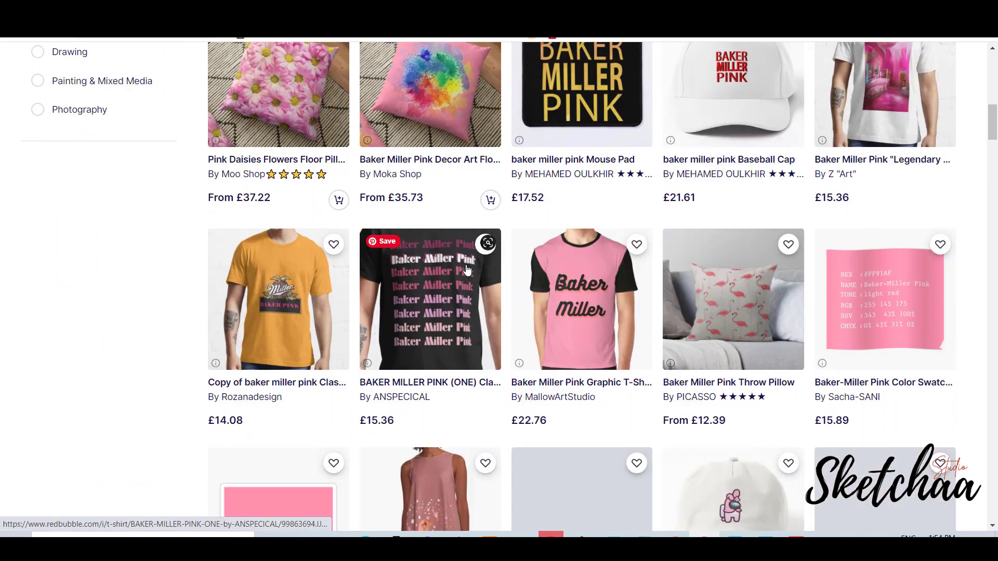
scroll(467, 269, down, 8)
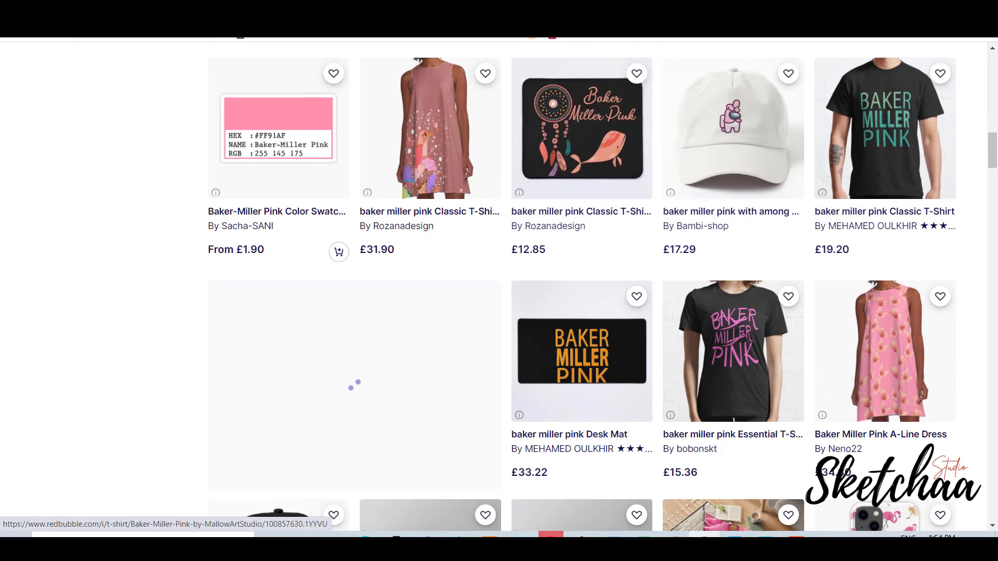
key(ctrl+Tab)
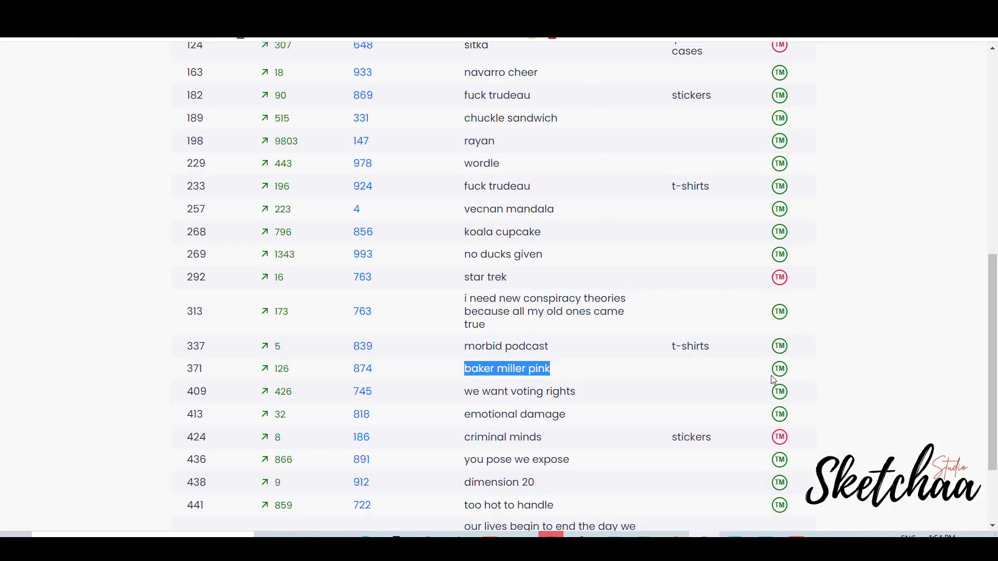
Step: Untick the red and orange TM checkboxes so only green-trademark keywords are listed
scroll(781, 377, up, 10)
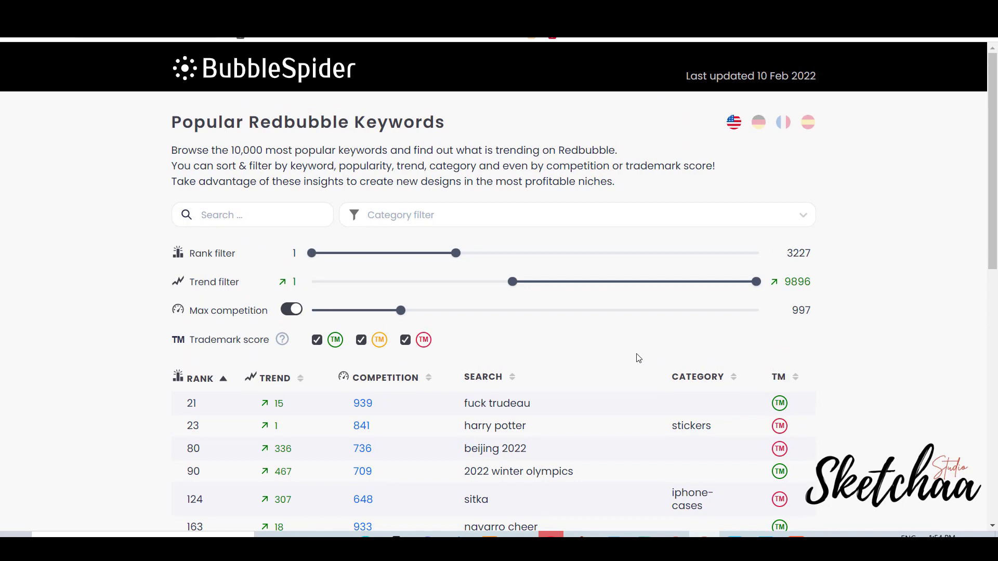
click(405, 343)
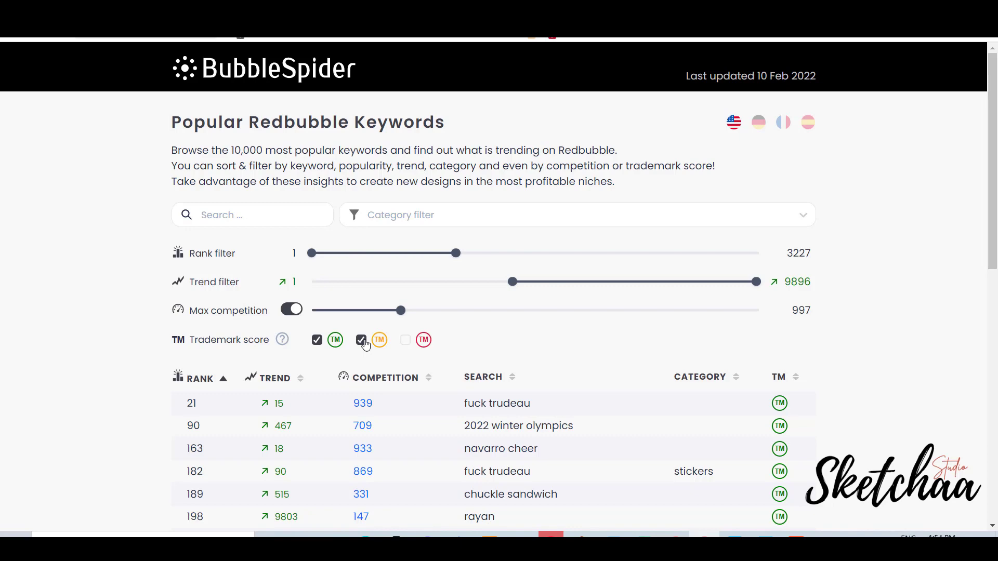
scroll(642, 325, down, 5)
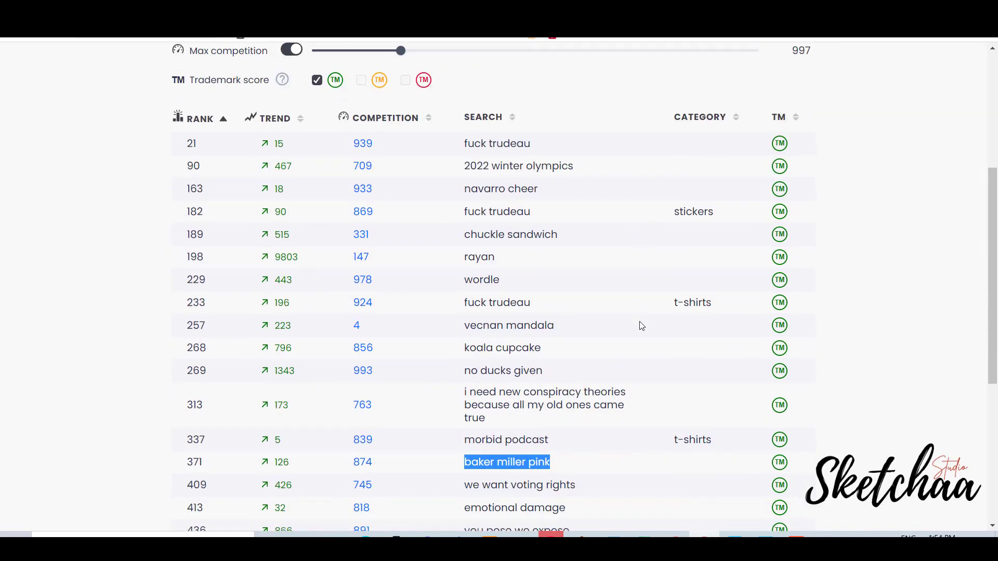
scroll(835, 294, up, 5)
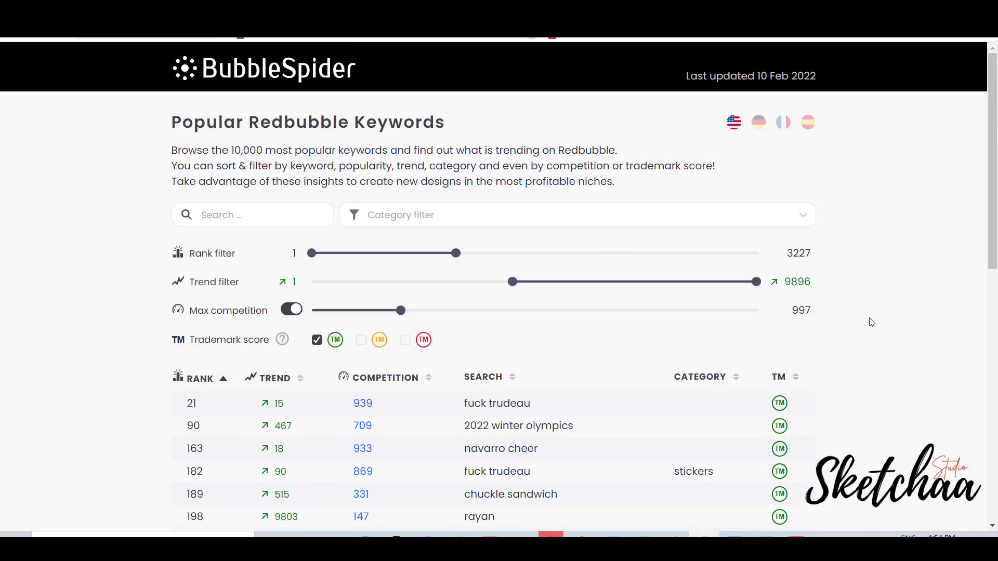
scroll(871, 322, down, 6)
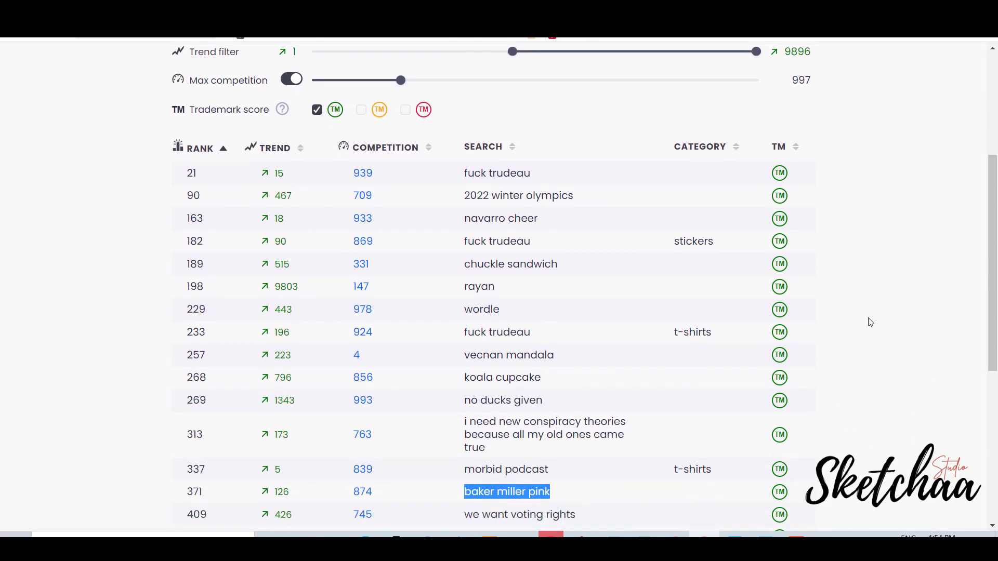
scroll(870, 322, down, 1)
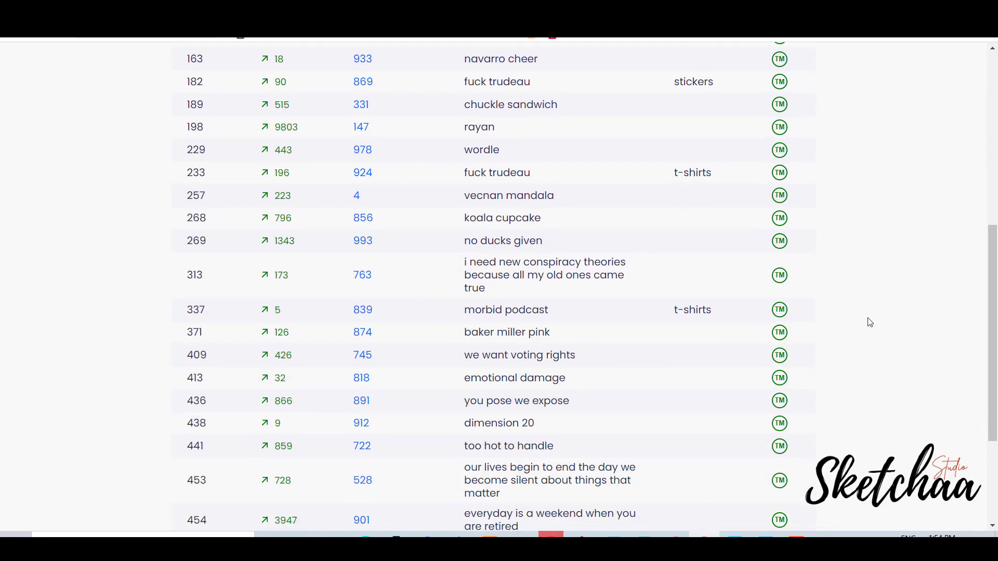
scroll(870, 322, up, 6)
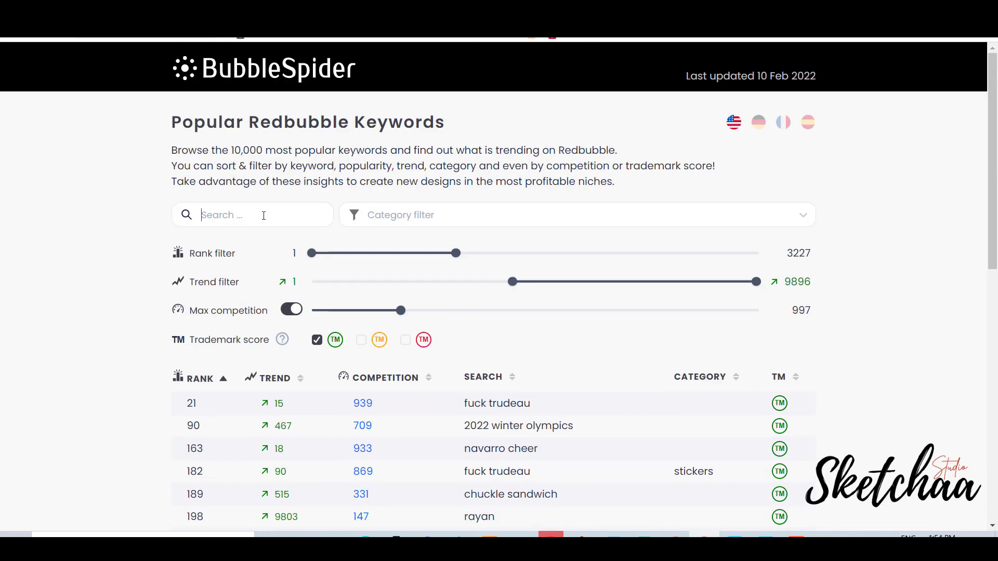
Step: Search the table for 'dog', leaving sharkdog and georgia bulldogs national championship
text(dog)
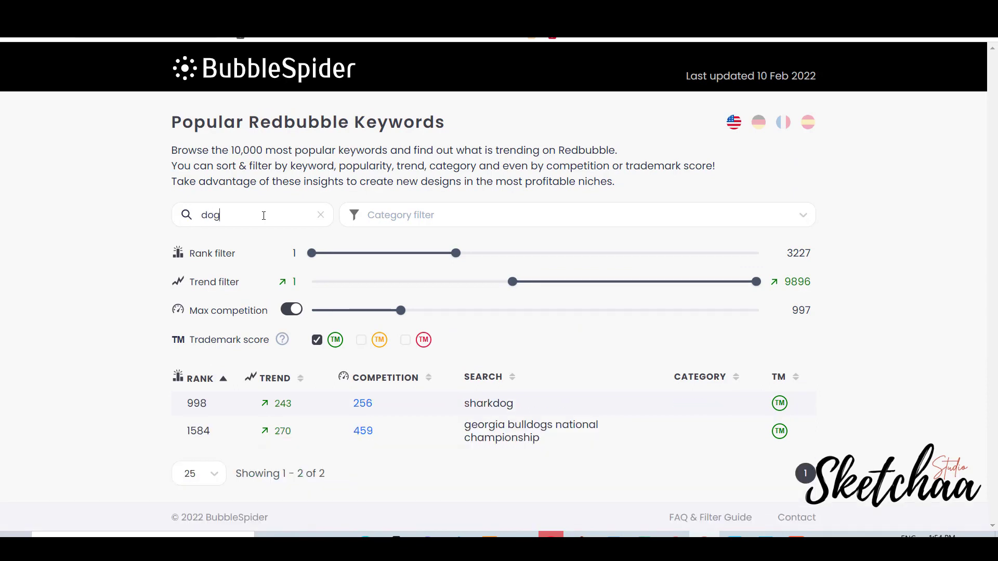